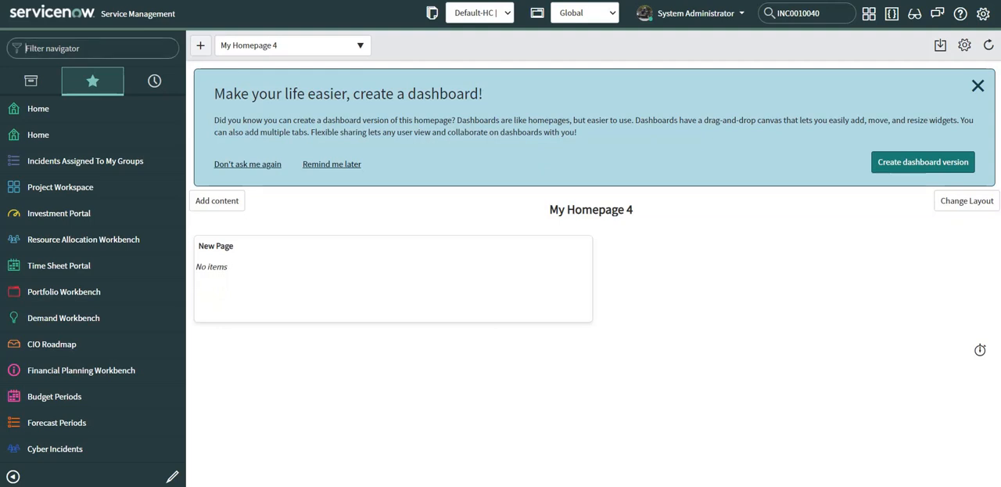
Open the OAuth Application Registry and start a new OAuth API endpoint for external clients
text(oauth)
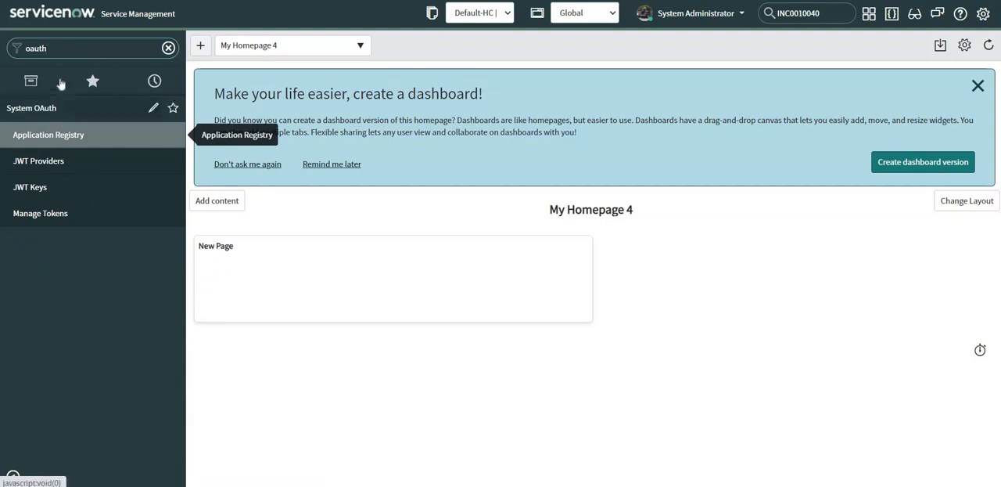
click(67, 142)
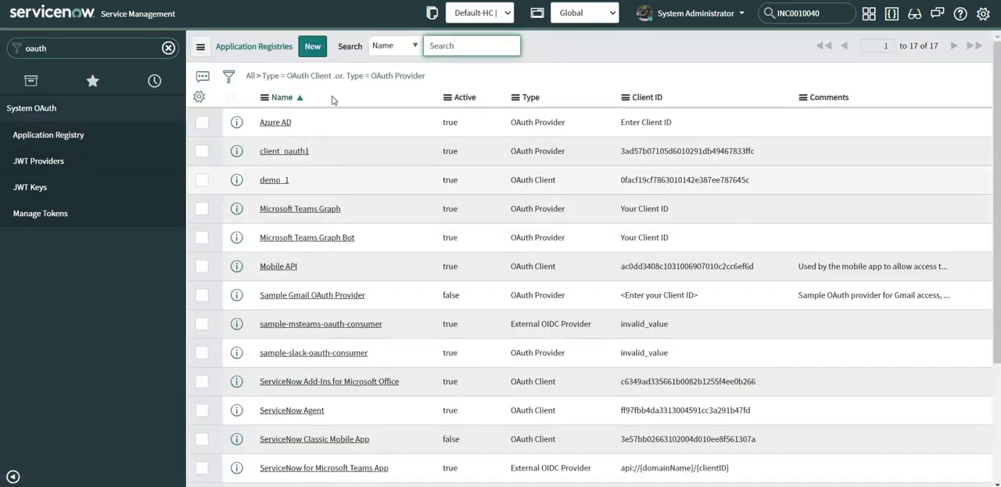
click(312, 48)
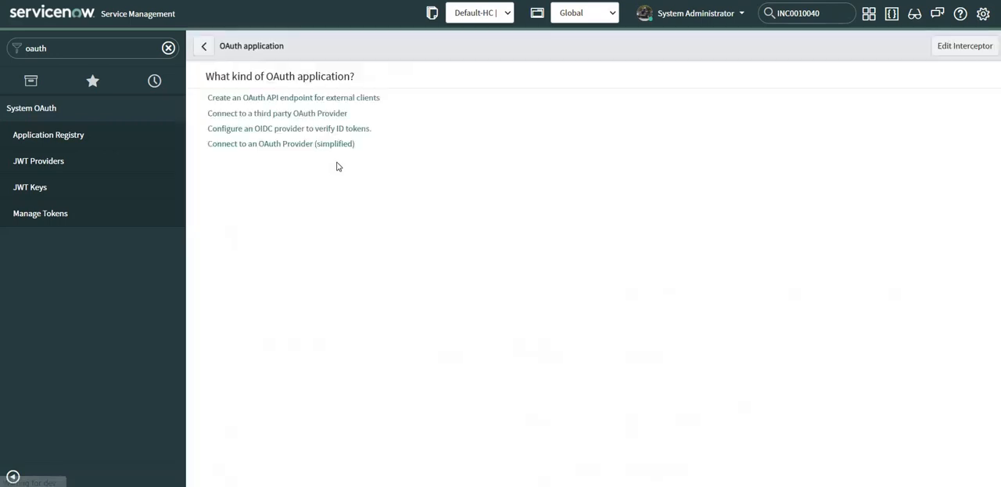
click(273, 99)
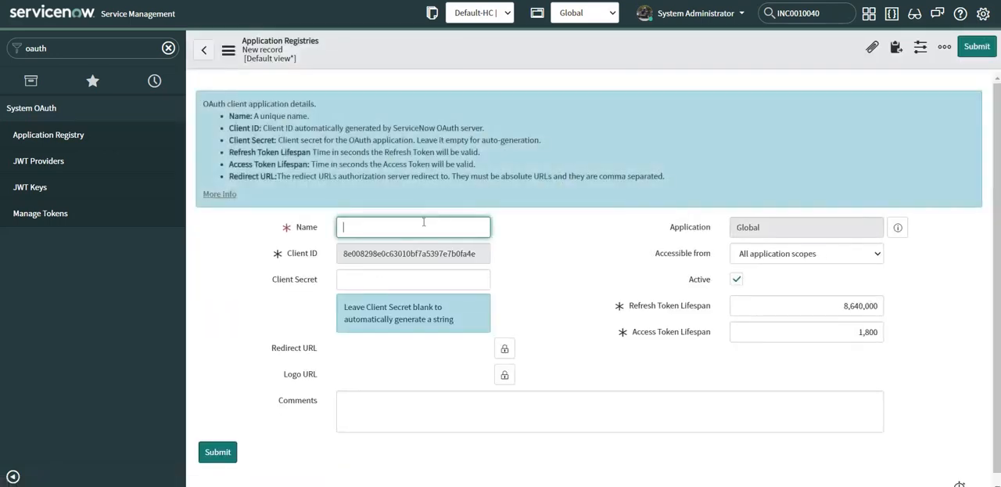
Name the OAuth client demo_int and save the record, leaving the client secret blank and the token lifespans at their defaults
text(demo_int)
scroll(555, 235, down, 1)
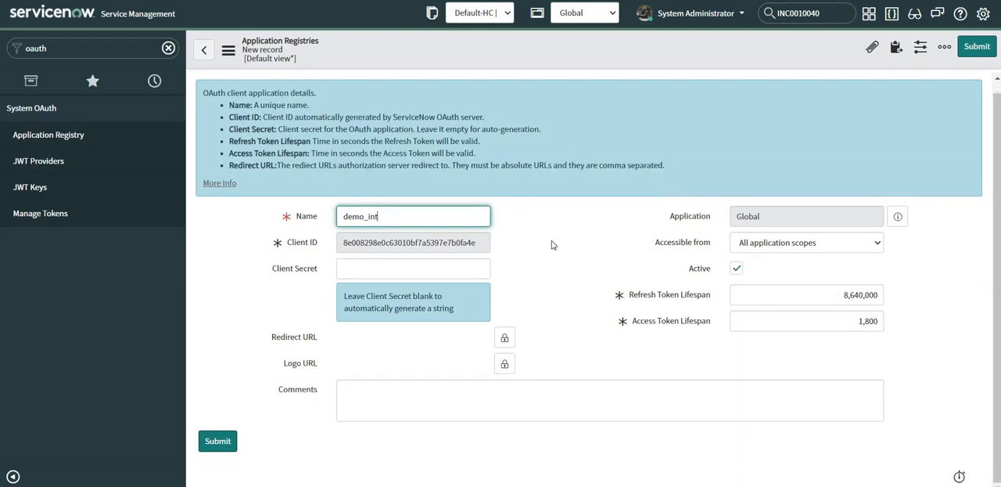
click(553, 245)
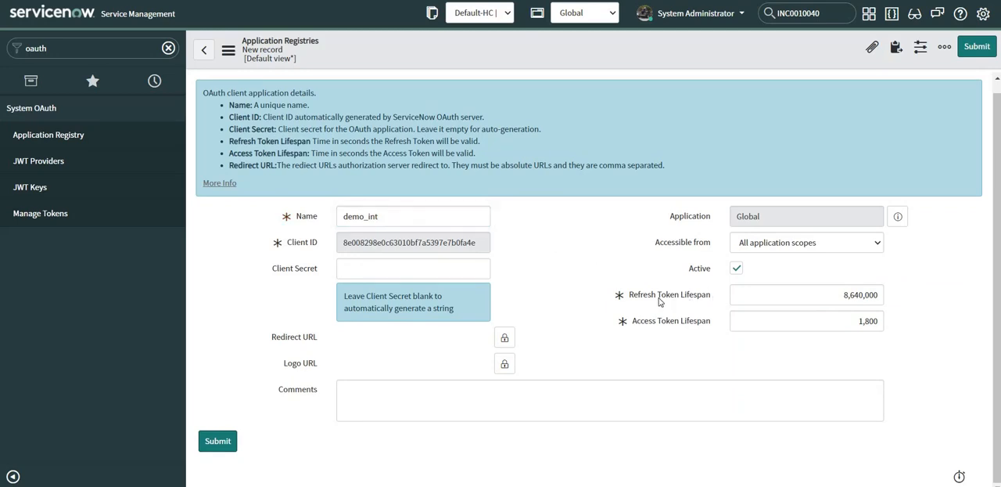
click(828, 301)
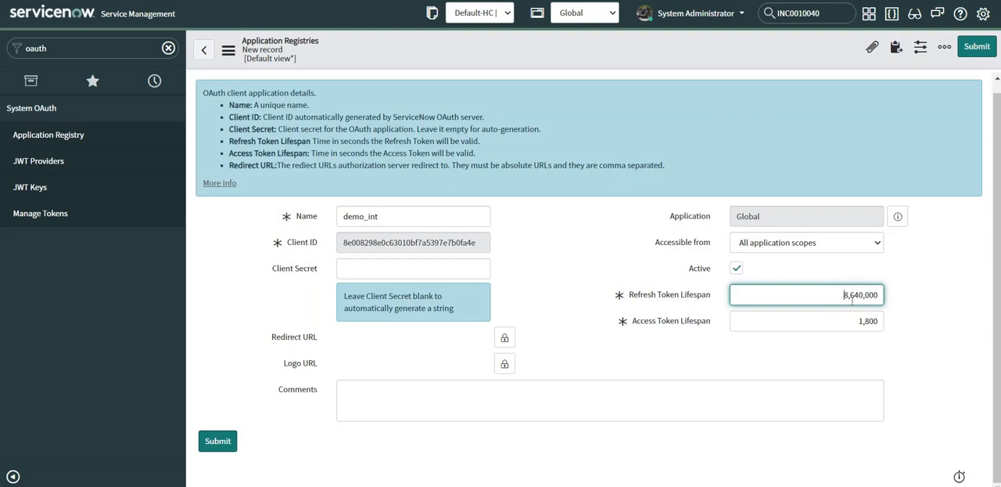
mouse_move(669, 327)
click(519, 48)
right_click(518, 48)
click(536, 54)
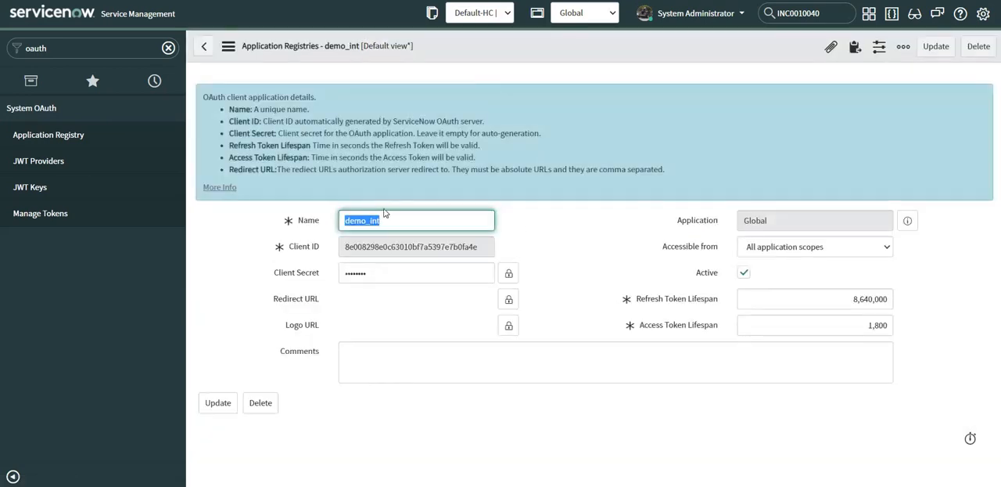
click(553, 225)
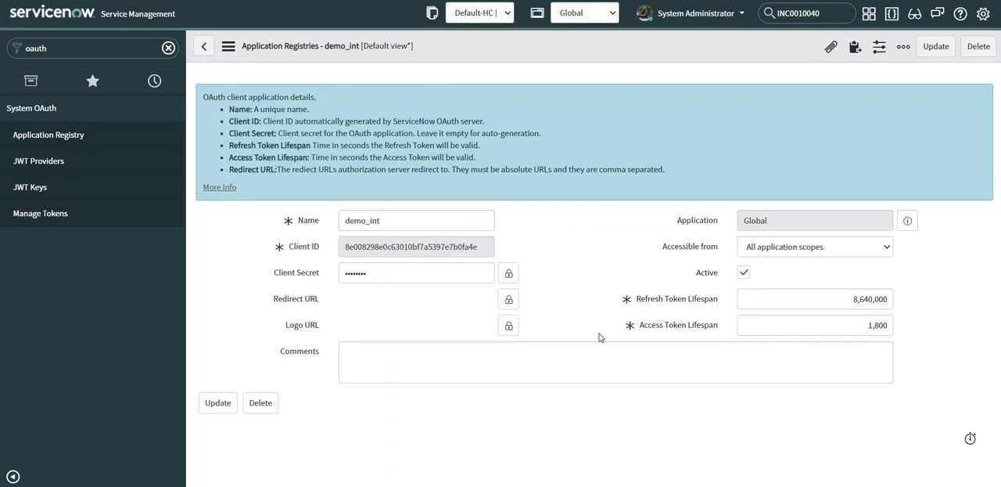
Switch to Postman and set the grant_type body parameter to password in the oauth_token.do request
key(alt+Tab)
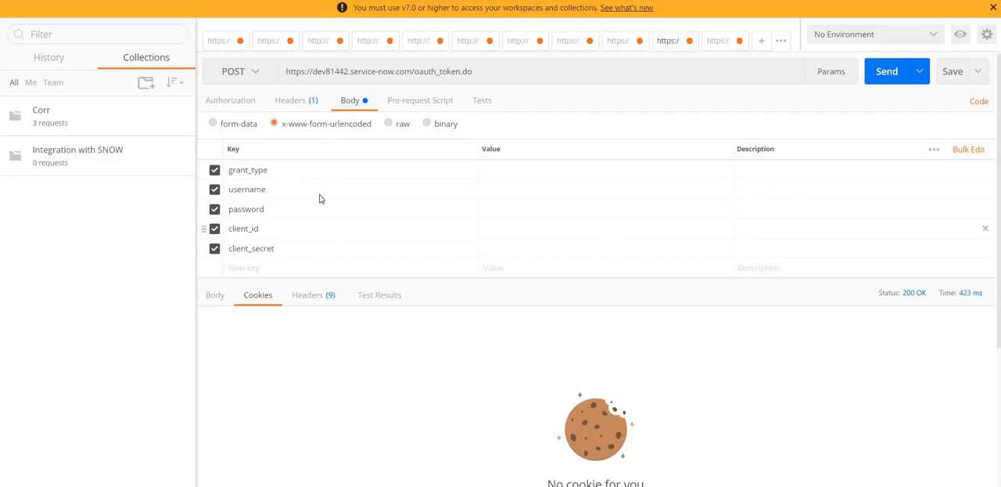
click(510, 175)
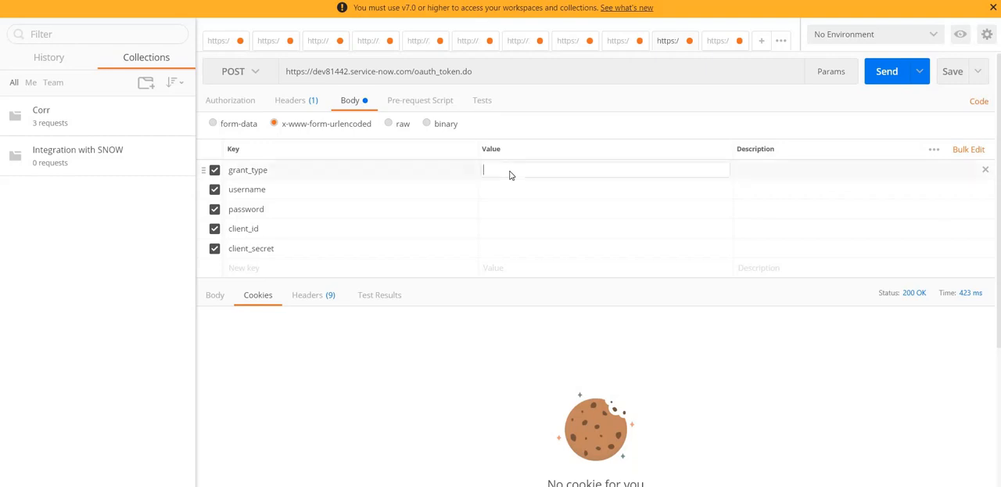
text(password)
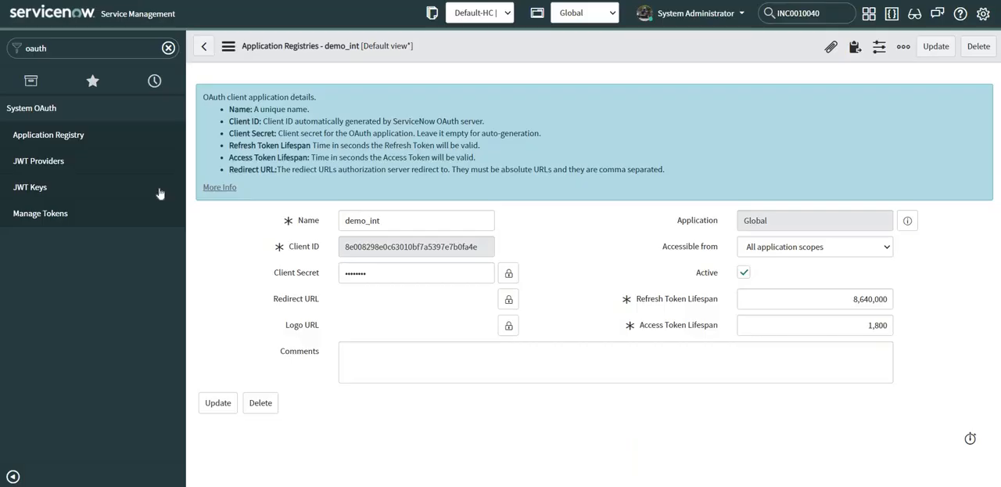
Return to ServiceNow and open the user table with sys_user.list
click(47, 48)
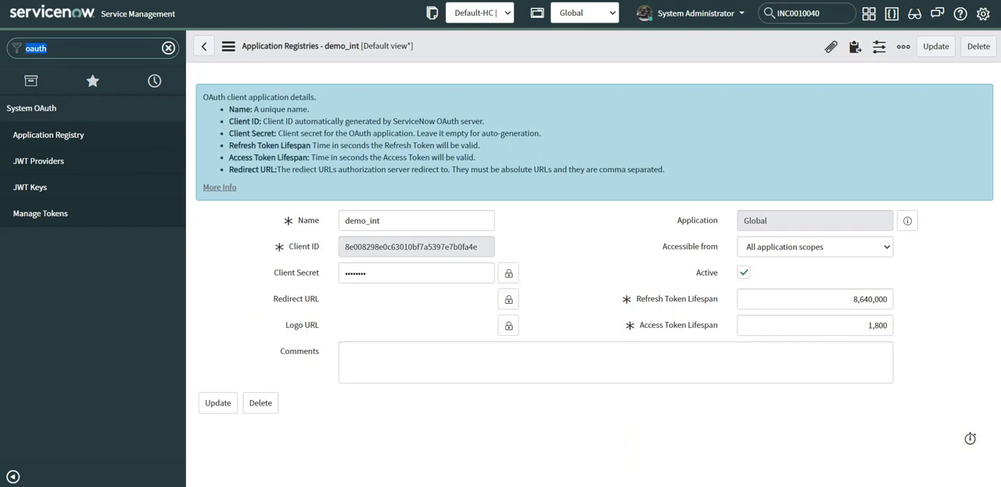
text(sys_user)
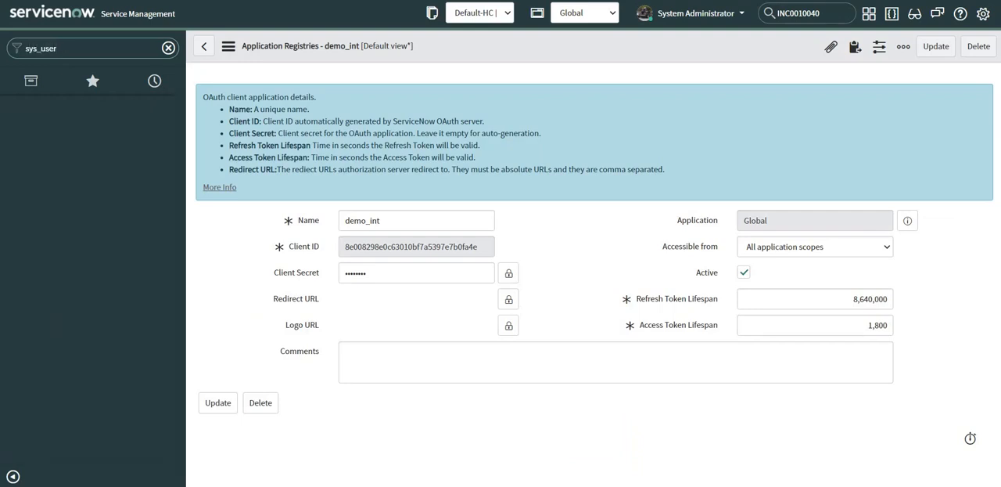
text(.list)
key(Return)
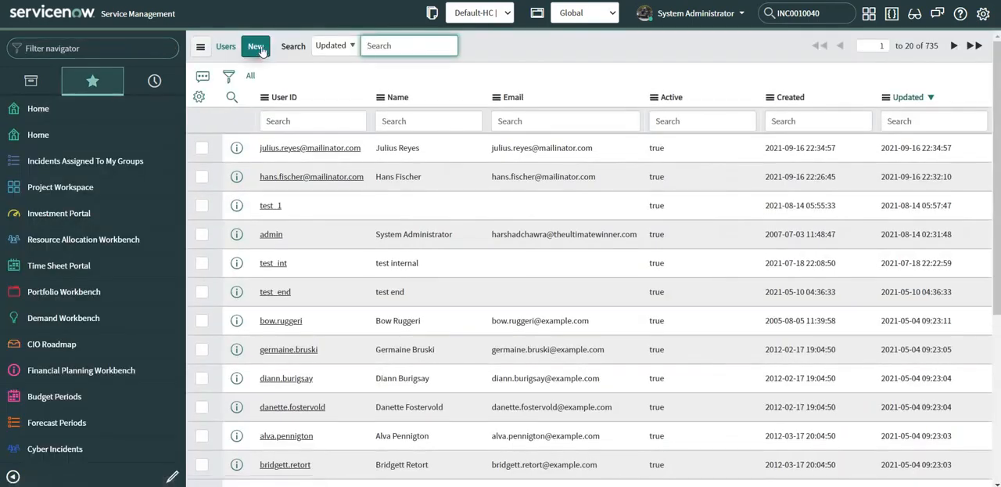
Create a new user record with the user ID demo_int, enter the account password, and submit it
click(261, 49)
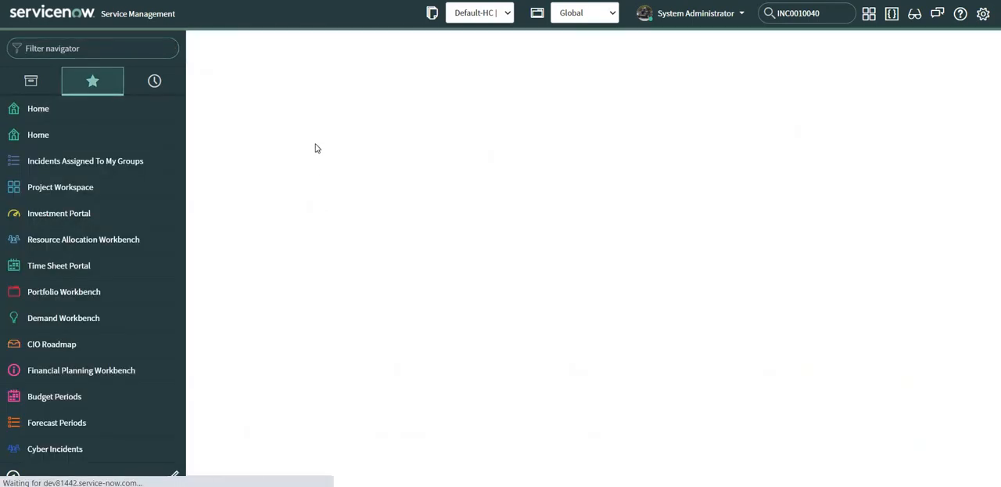
click(370, 91)
text(d)
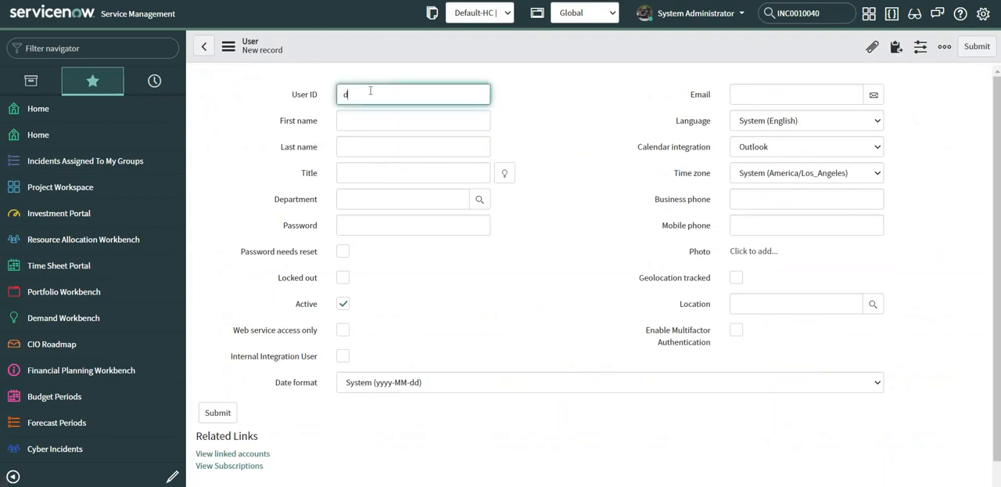
text(emo_m)
click(378, 225)
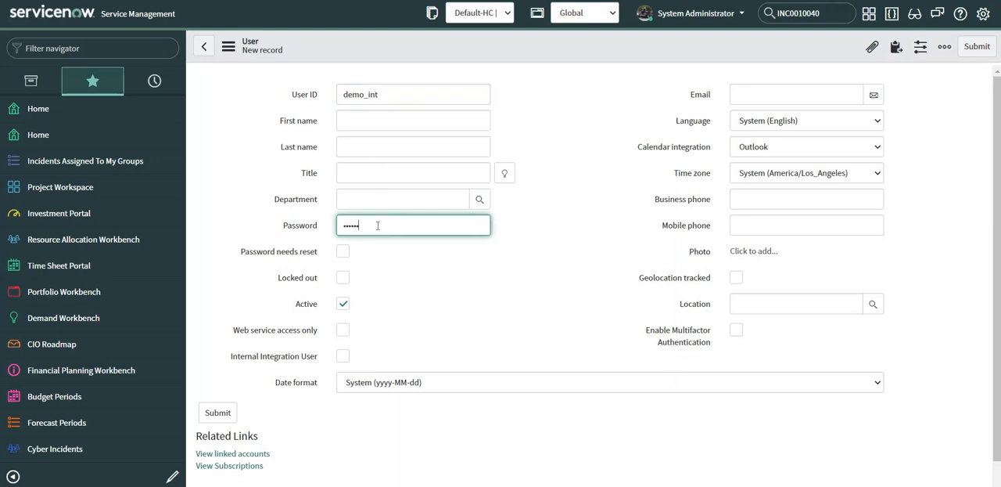
text(••)
click(977, 47)
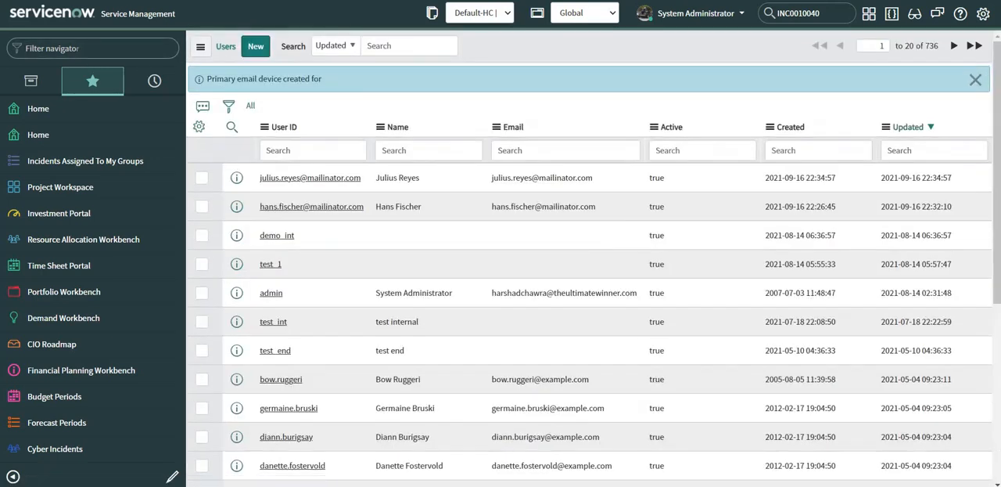
Return to the OAuth Application Registry and open the demo_int client record
text(ouath)
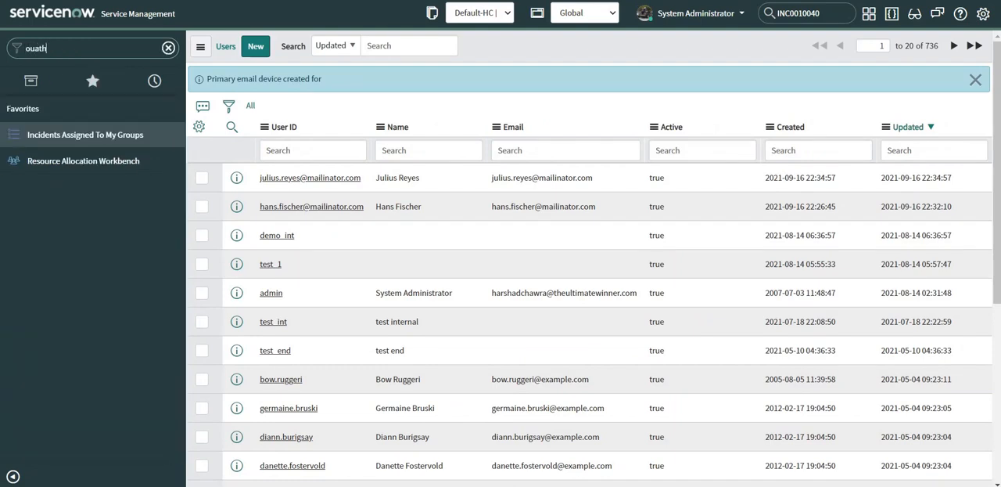
click(28, 48)
key(Delete)
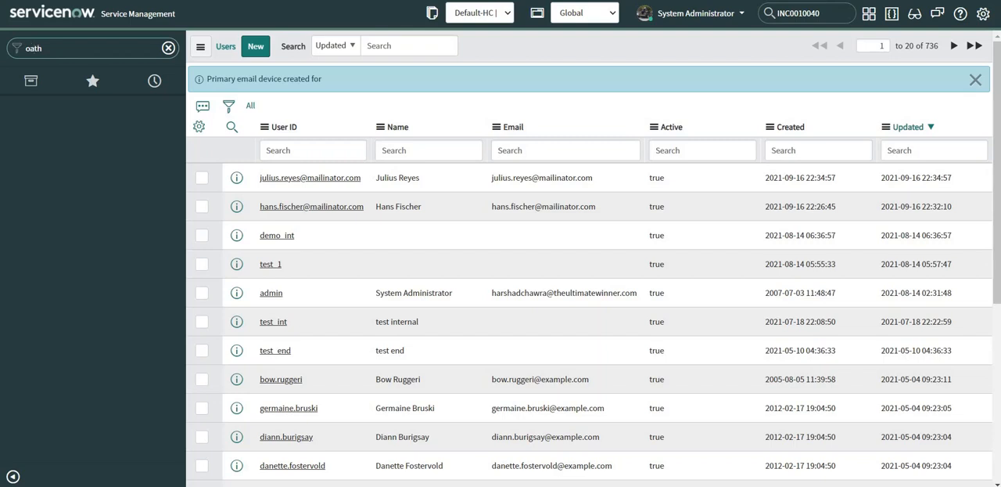
text(u)
click(43, 135)
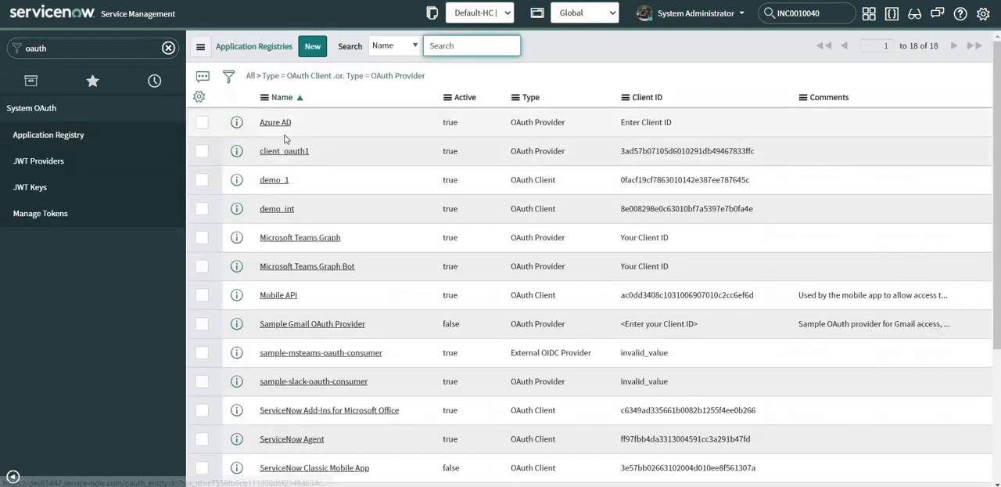
click(274, 211)
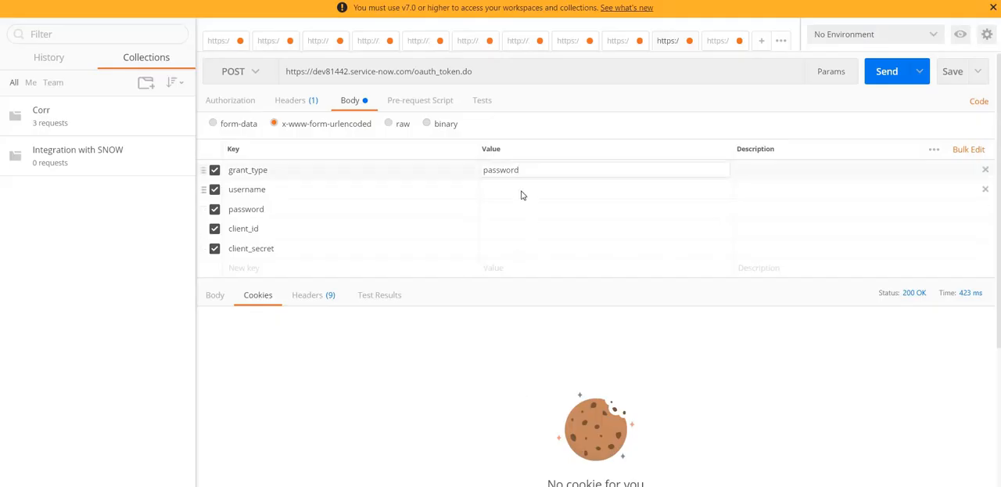
In Postman, set the username body parameter to demo_int and enter the account password in the password parameter
click(521, 190)
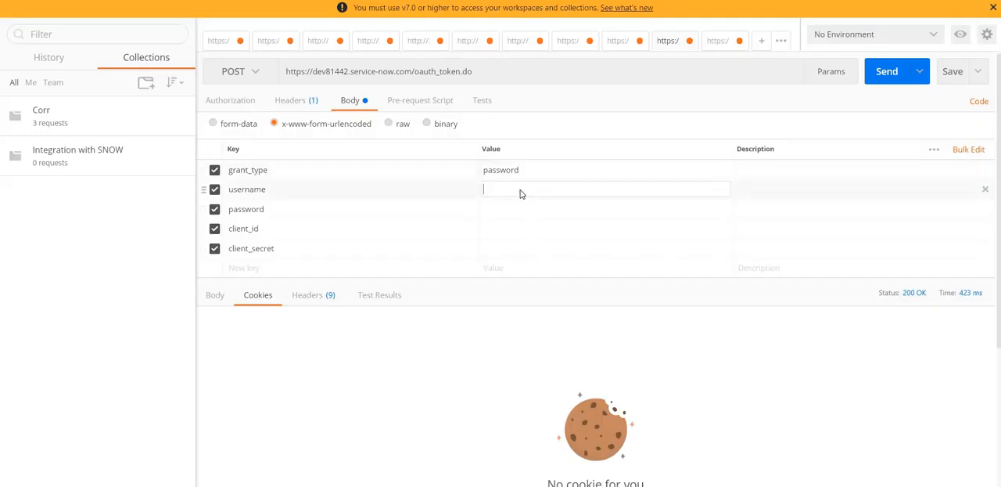
text(demo_int)
click(519, 209)
text(demo)
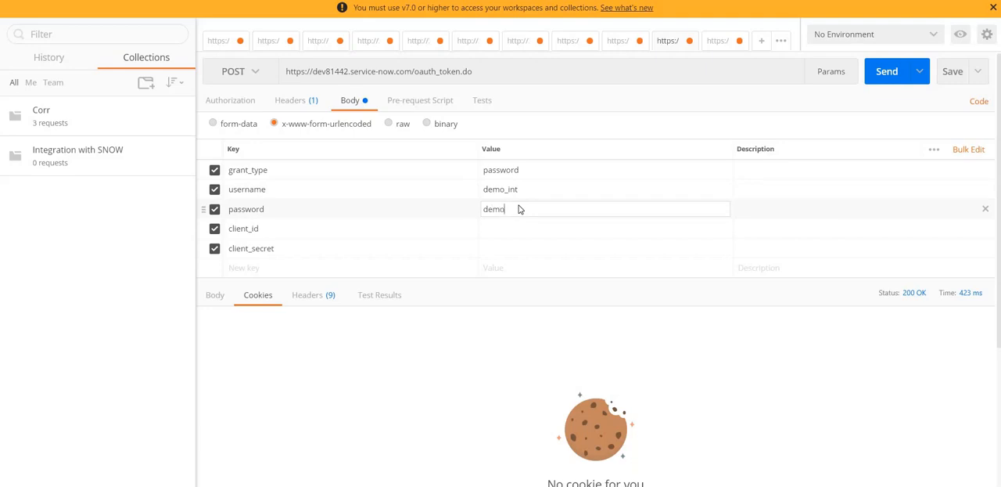
text(_int)
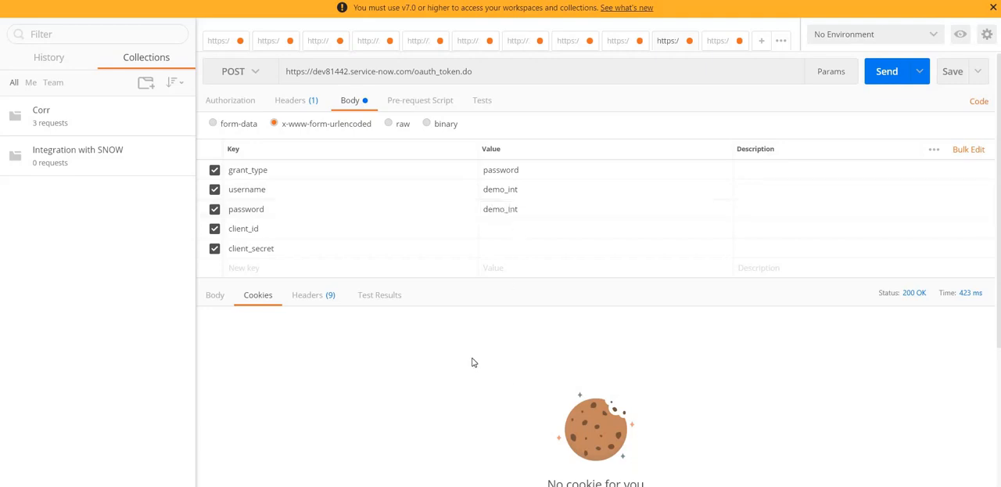
Copy the client ID from the demo_int record in ServiceNow and paste it into Postman's client_id parameter
key(alt+Tab)
double_click(406, 243)
key(ctrl+c)
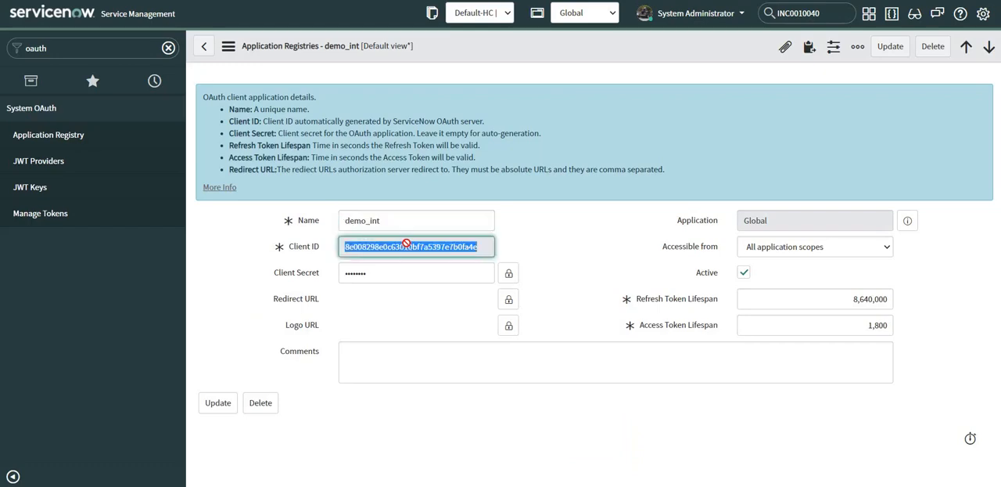
key(alt+Tab)
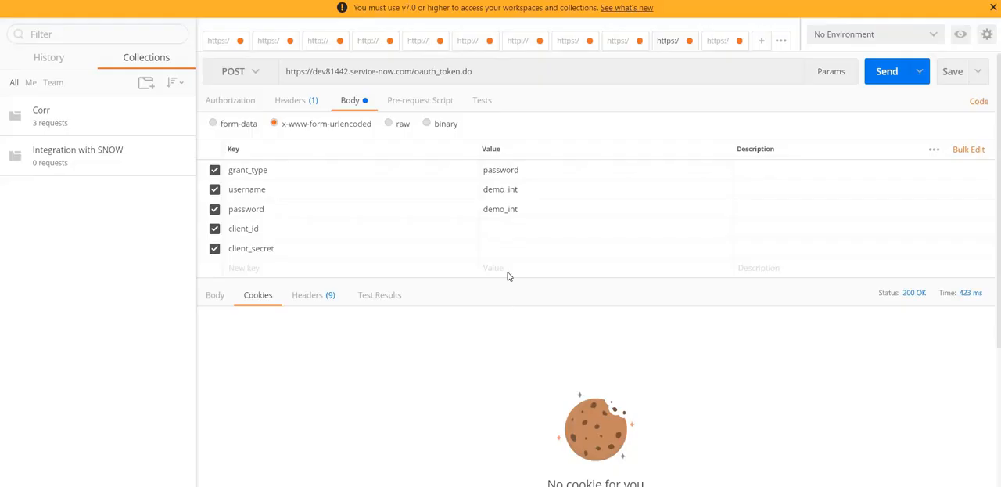
click(517, 230)
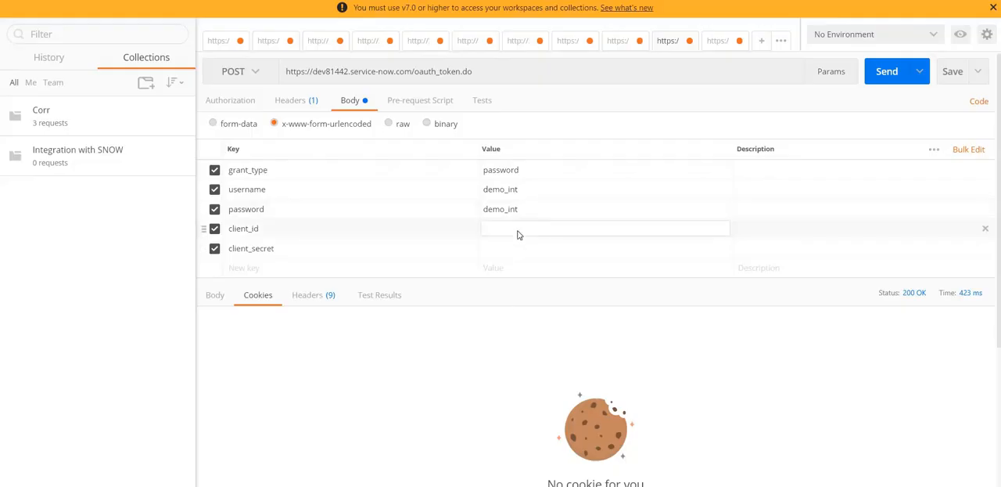
key(ctrl+v)
Reveal and copy the client secret from the demo_int record in ServiceNow, and paste it into Postman's client_secret parameter
key(alt+Tab)
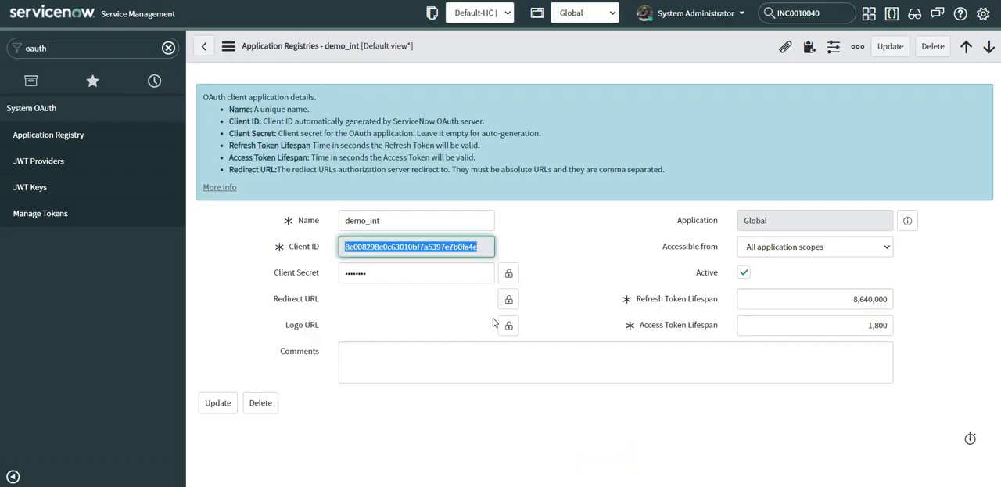
click(508, 273)
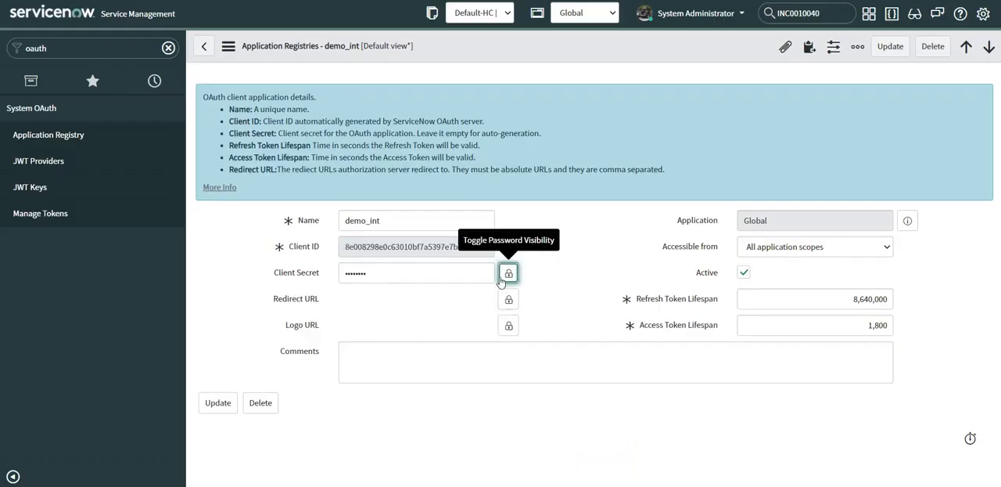
drag(391, 301, 328, 303)
key(ctrl+c)
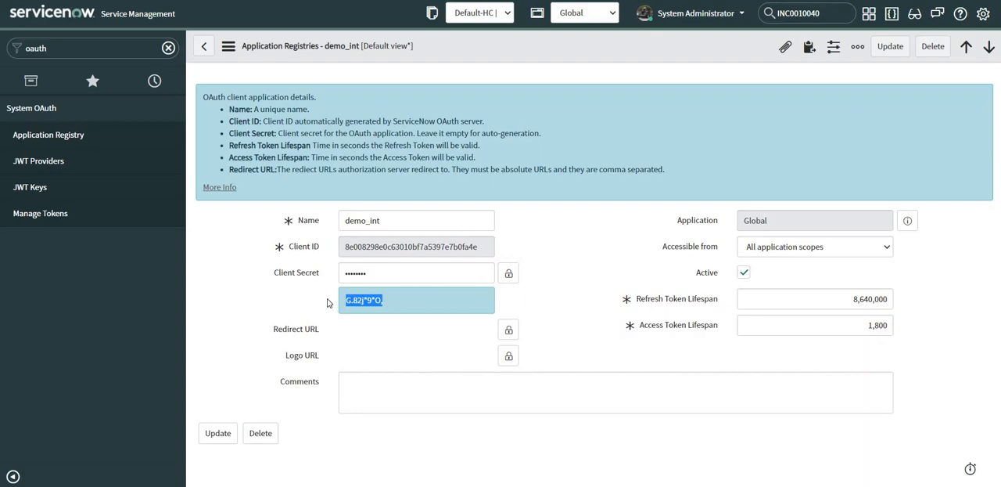
key(alt+Tab)
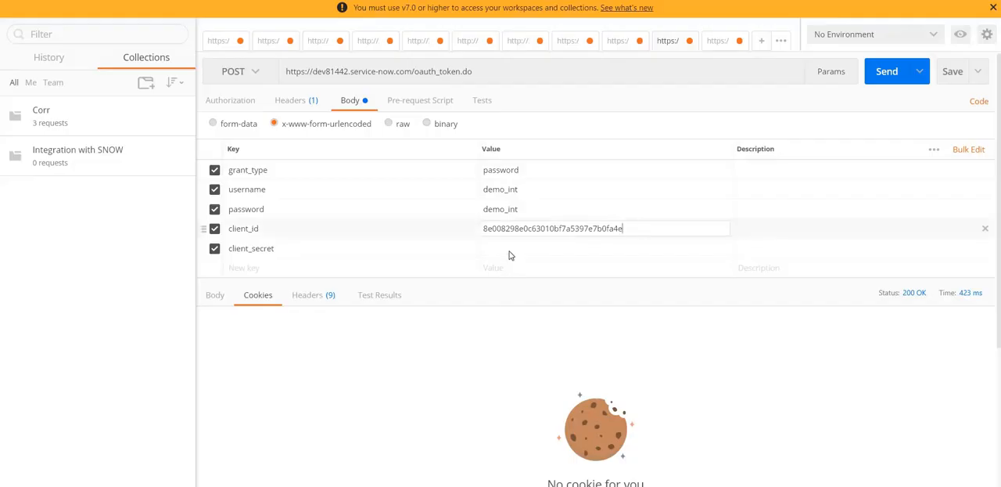
click(510, 248)
key(ctrl+v)
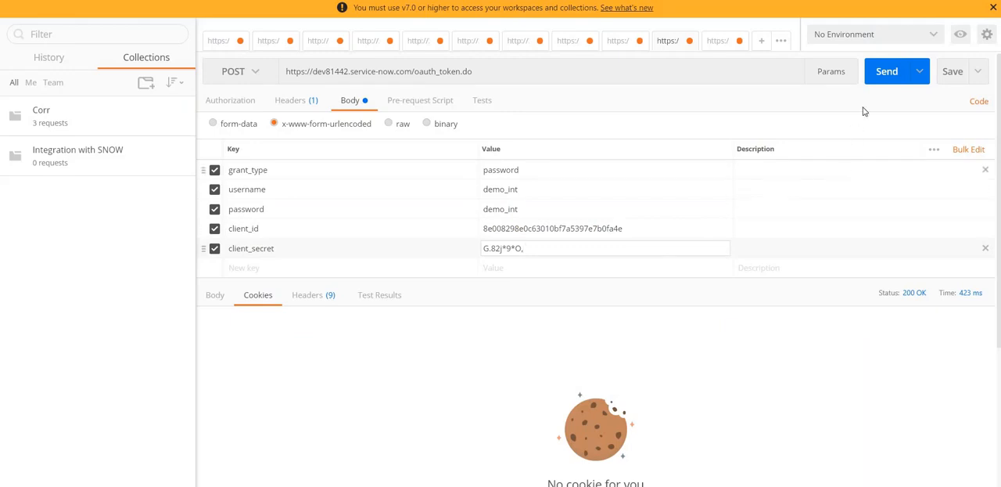
Send the POST request to oauth_token.do and show the response body
click(890, 70)
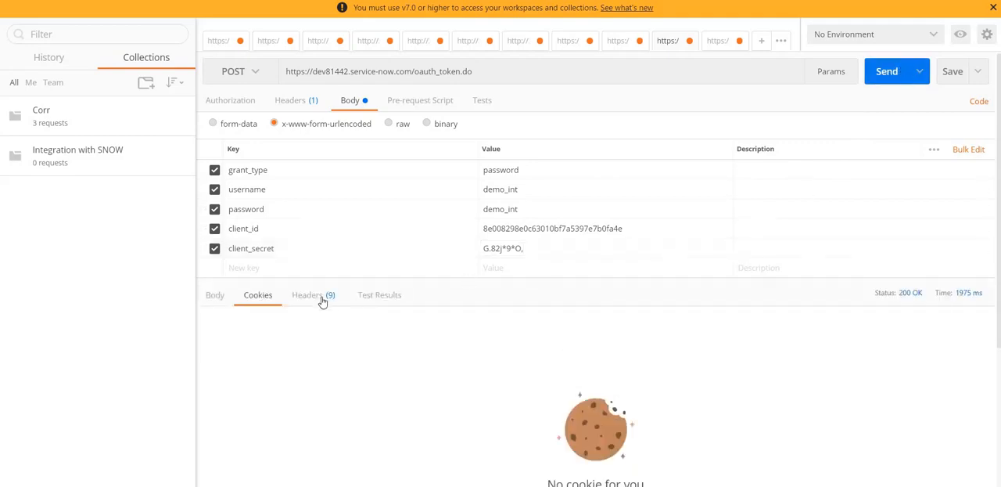
click(217, 300)
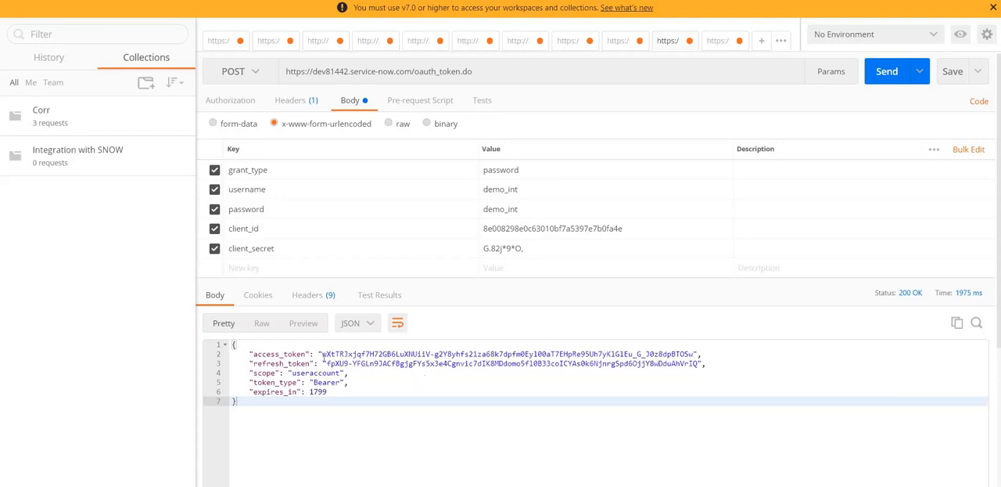
Copy the refresh token from the response and exclude the username and password parameters from the request body
drag(327, 363, 699, 364)
key(ctrl+c)
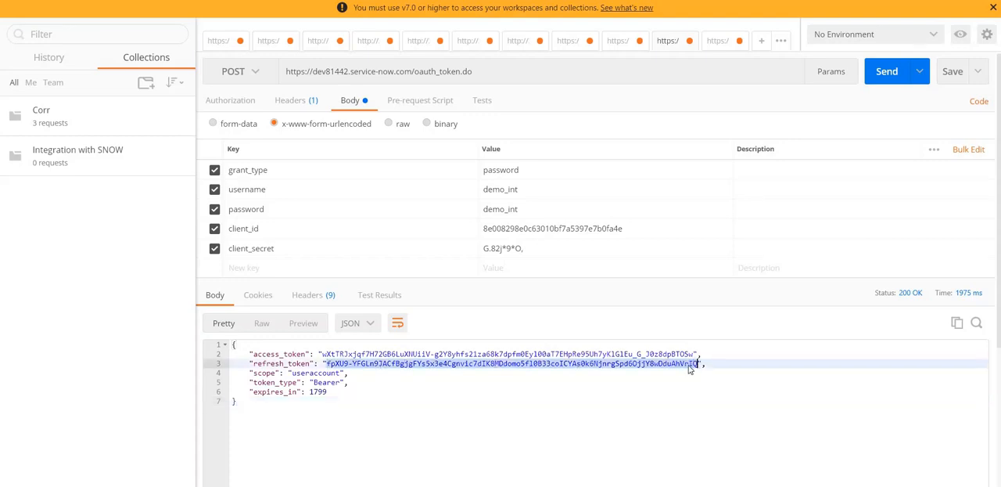
click(215, 189)
click(214, 208)
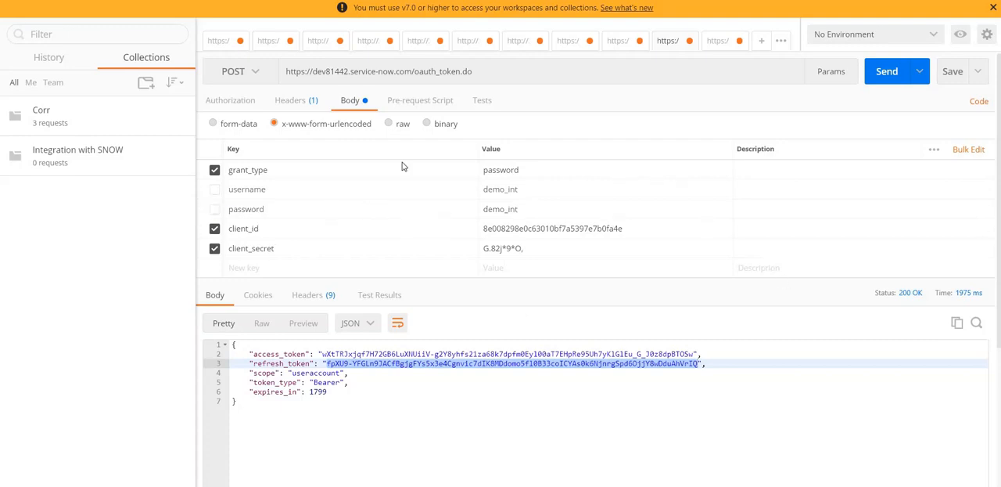
Set the grant_type parameter's value to refresh_token
double_click(509, 177)
text(refr)
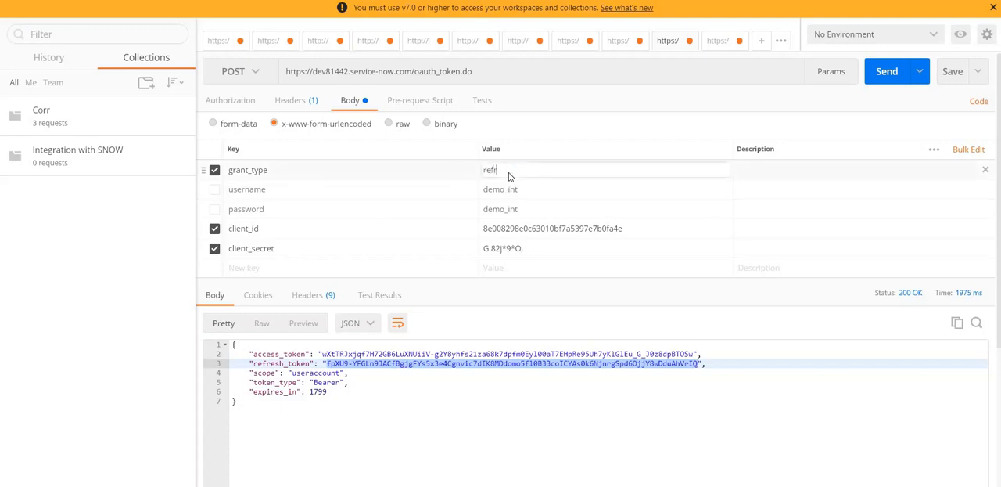
text(esh_token)
Add a refresh_token body parameter containing the copied refresh token and send the request to oauth_token.do
click(246, 270)
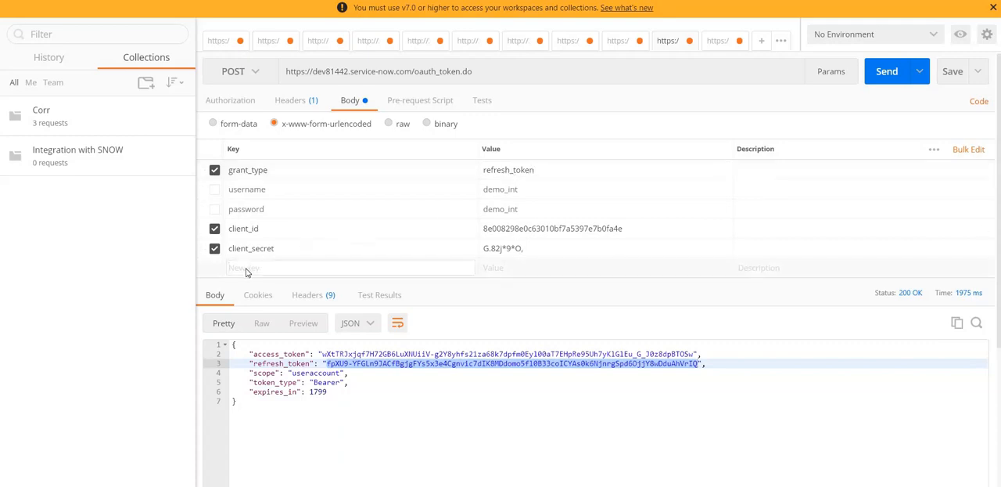
text(reefres)
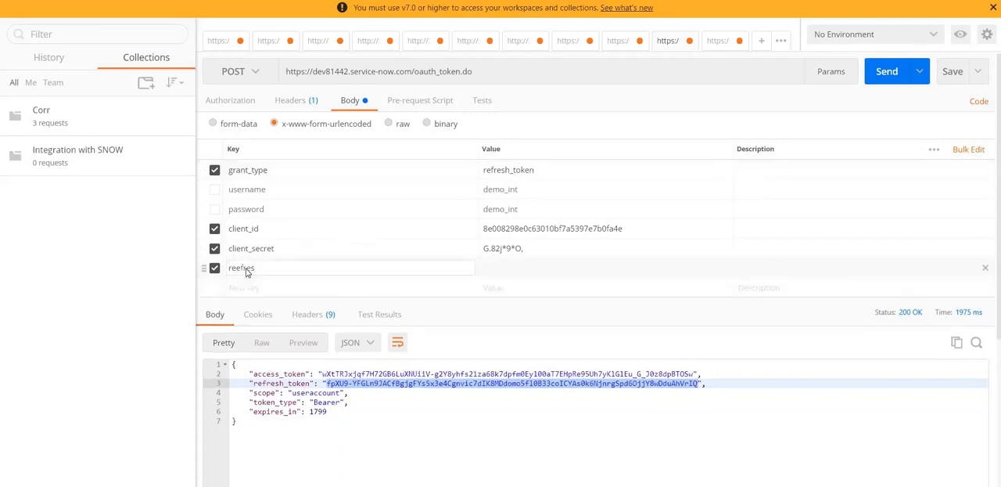
key(BackSpace)
key(BackSpace)
key(BackSpace)
key(BackSpace)
key(BackSpace)
text(fresh_token)
click(493, 268)
key(ctrl+v)
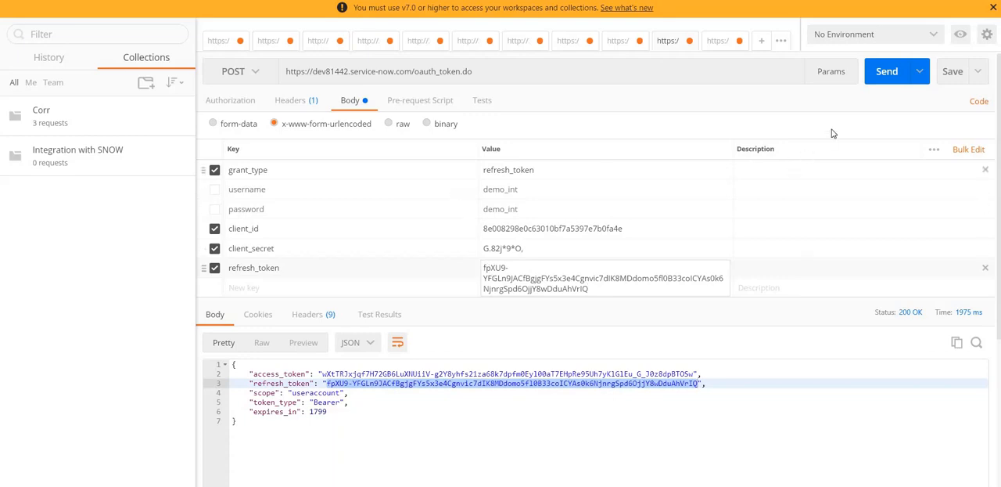
click(888, 72)
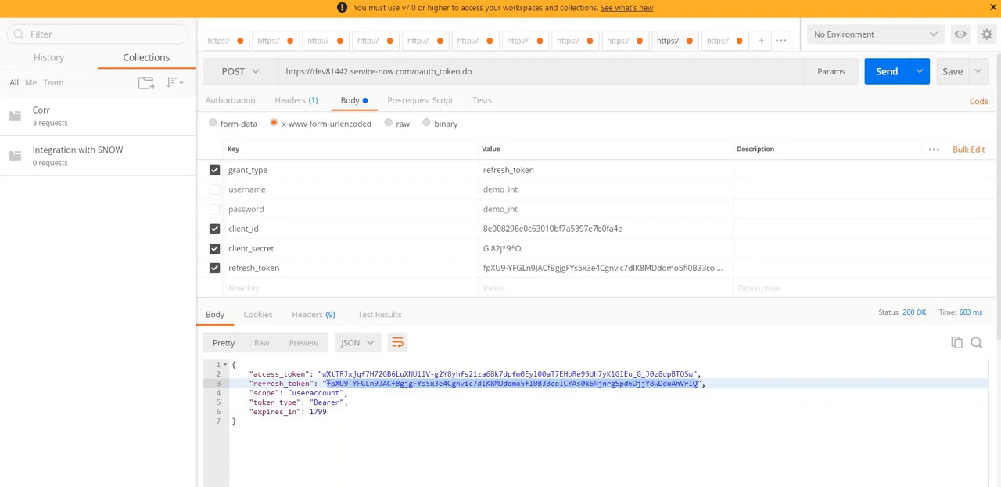
Copy the access token, and in the POST request for the incident table enter a JSON body with short_description set to "oauth demo"
drag(323, 374, 694, 374)
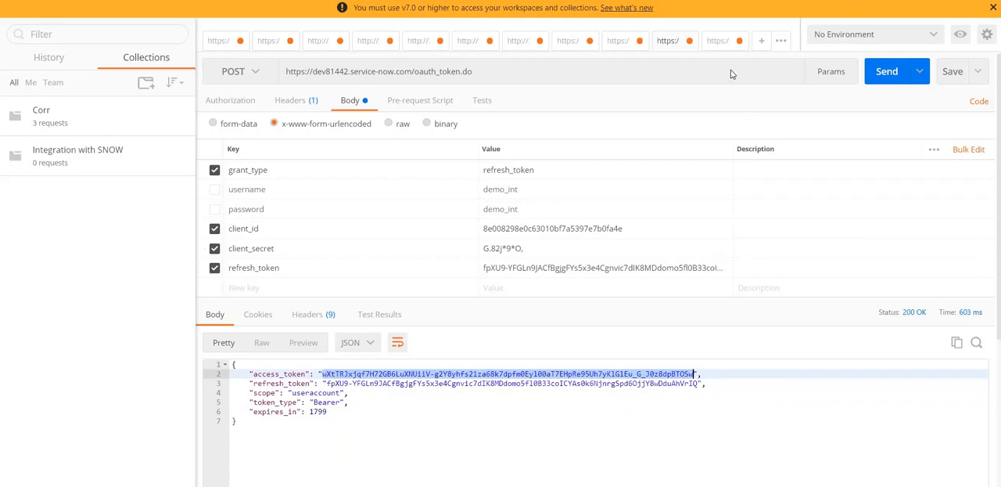
click(719, 43)
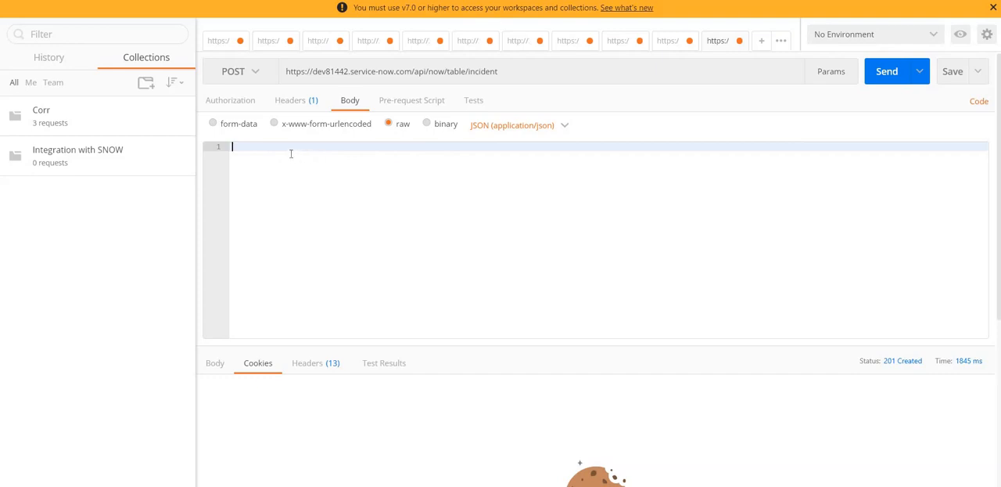
text({})
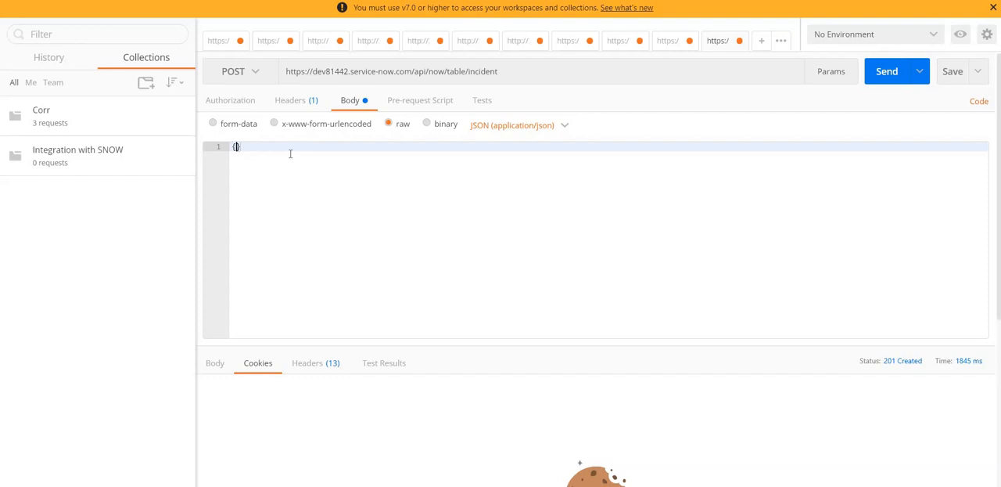
text("short_description": "oauth demo)
Add an Authorization header to the incident request, with Bearer followed by the copied access token as its value
click(298, 100)
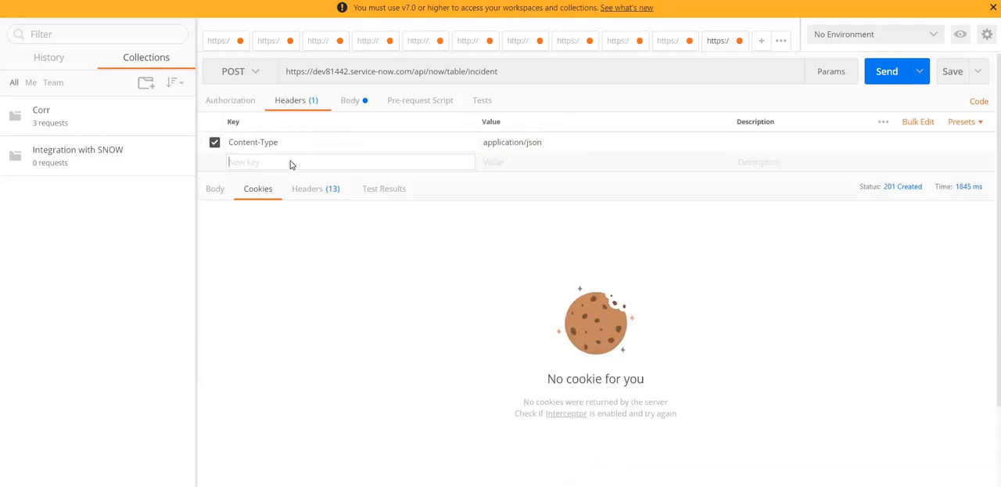
text(Aut)
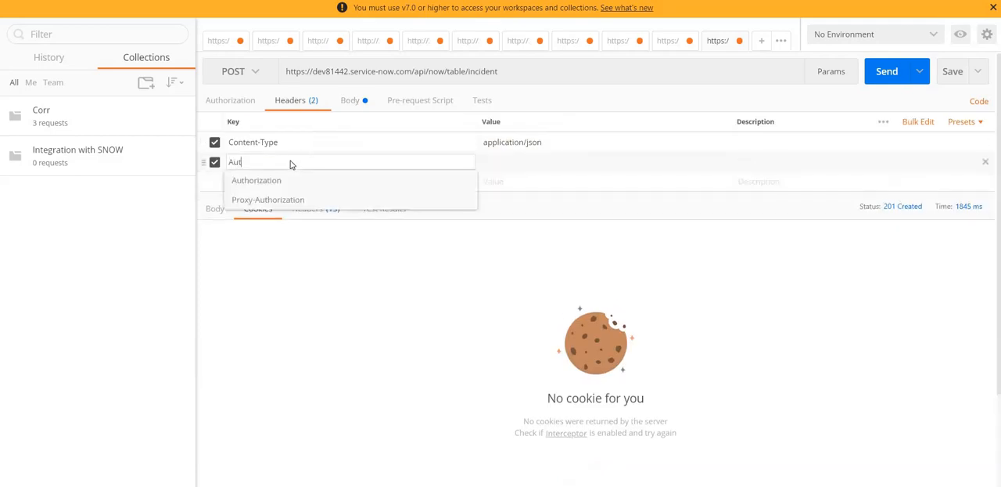
text(horization)
click(287, 181)
click(522, 166)
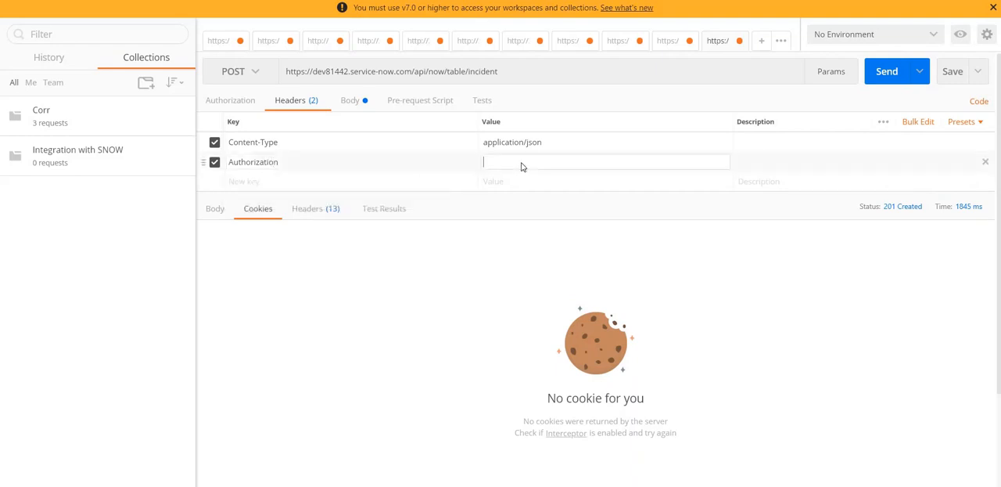
text(Bearer)
key(ctrl+v)
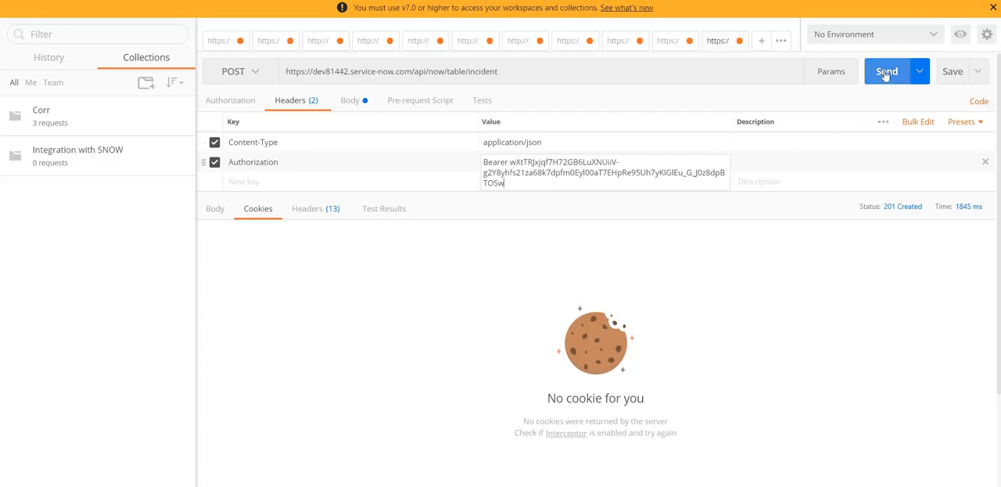
Send the incident creation request and show the response body down to the task_effective_number line
click(846, 101)
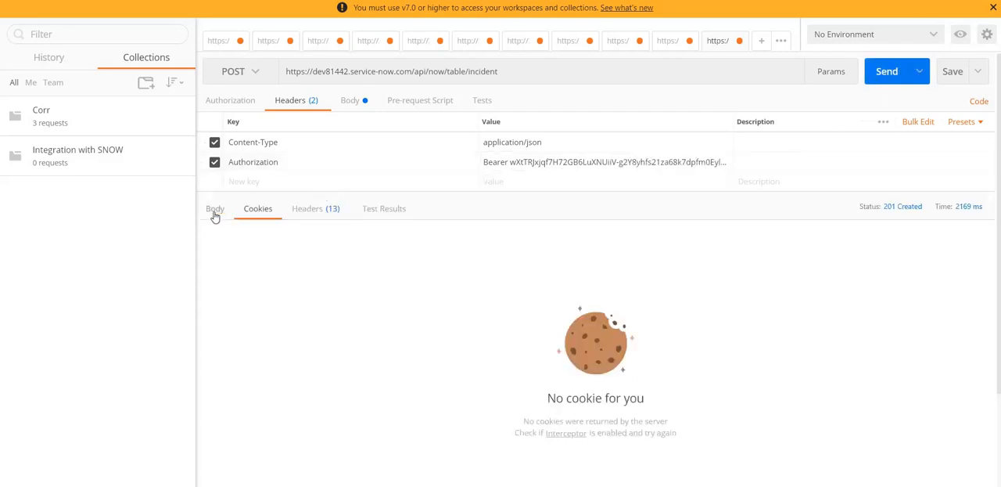
click(215, 209)
scroll(493, 311, down, 1)
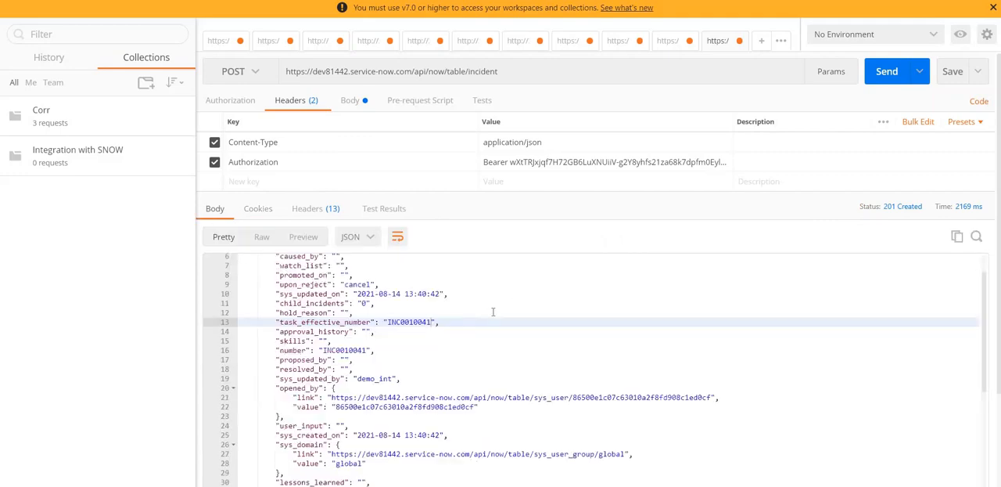
Copy the task_effective_number from the response, look up that incident in ServiceNow to review its record, and return to Postman
double_click(413, 323)
key(ctrl+c)
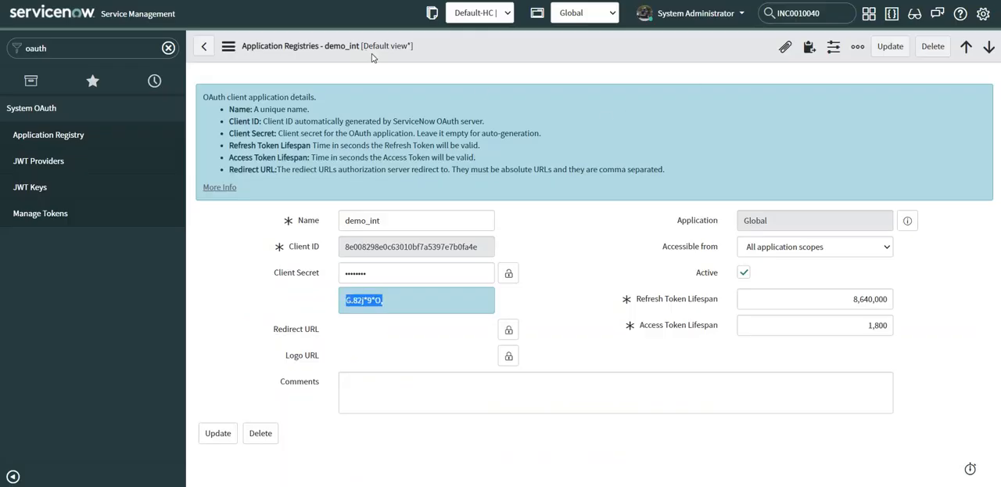
double_click(798, 14)
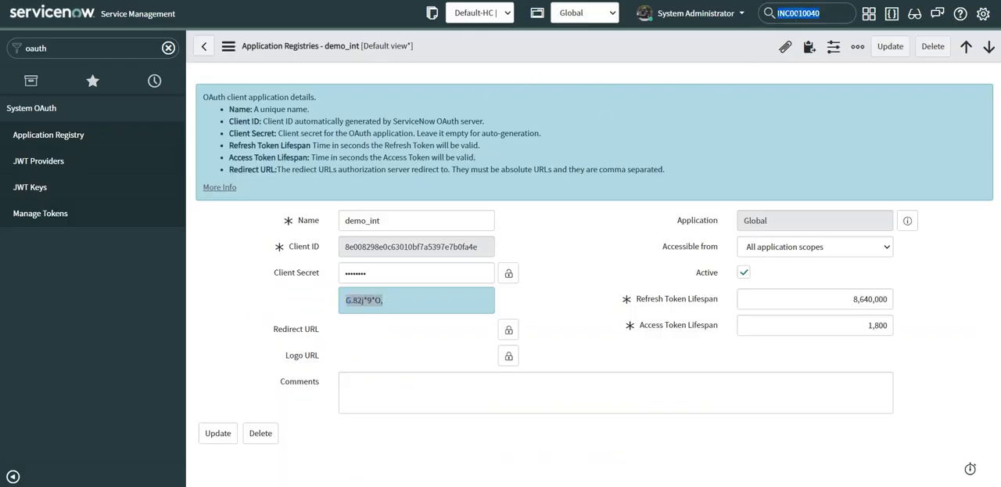
key(ctrl+v)
key(Return)
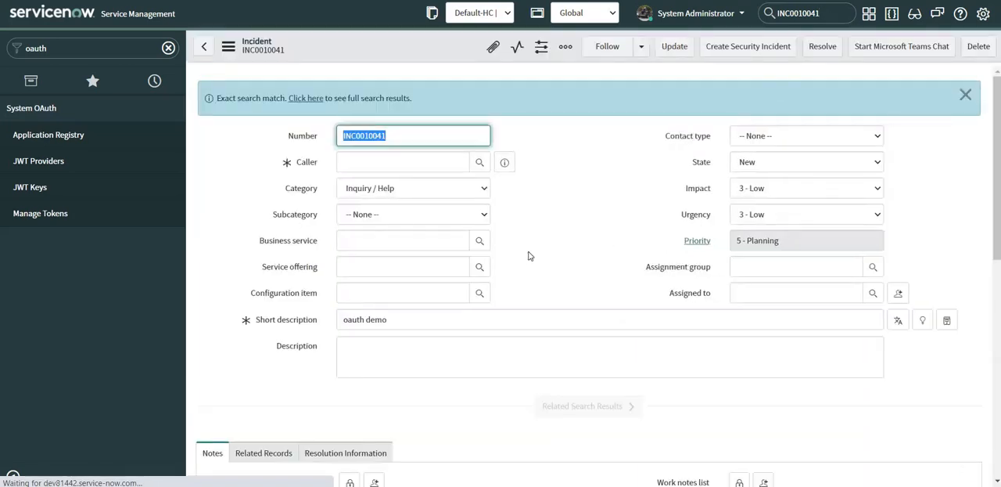
scroll(516, 266, down, 2)
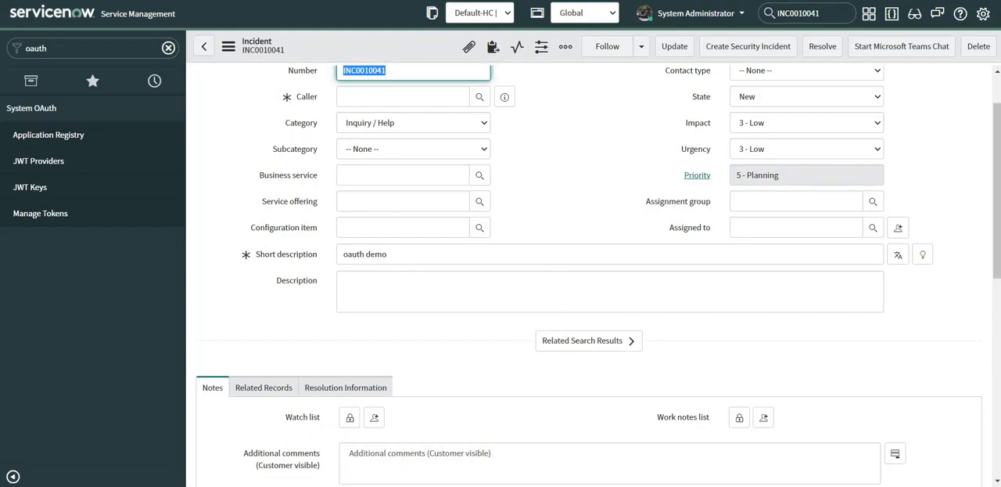
key(alt+Tab)
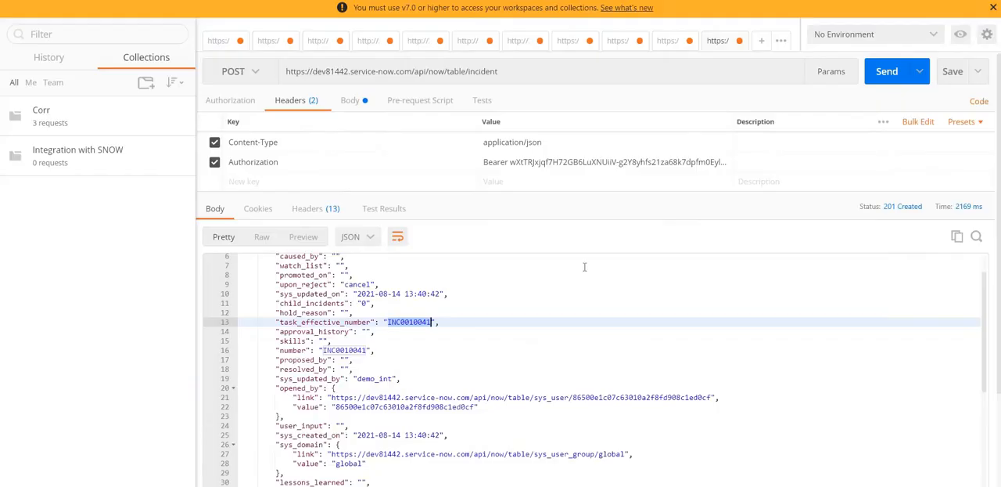